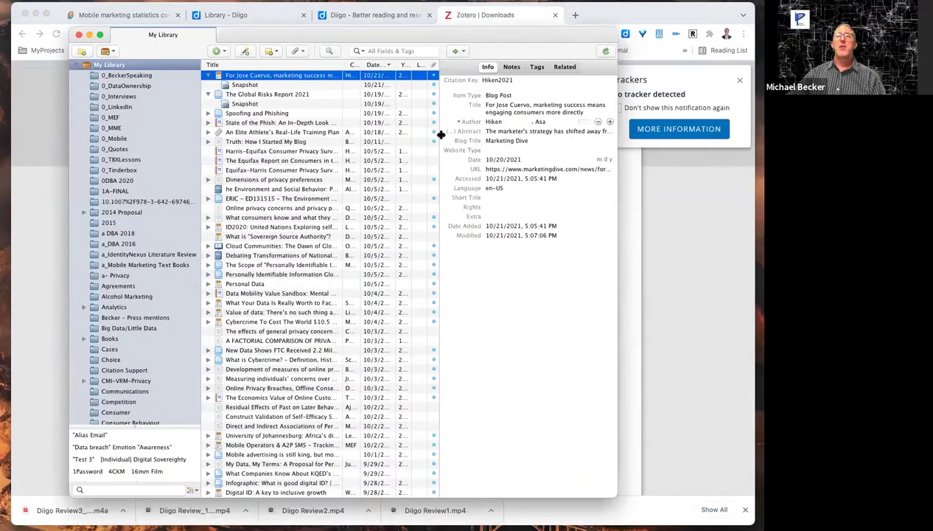
Move the Zotero window out of the way and dismiss the tracker notification on the Zotero downloads page.
drag(440, 134, 496, 137)
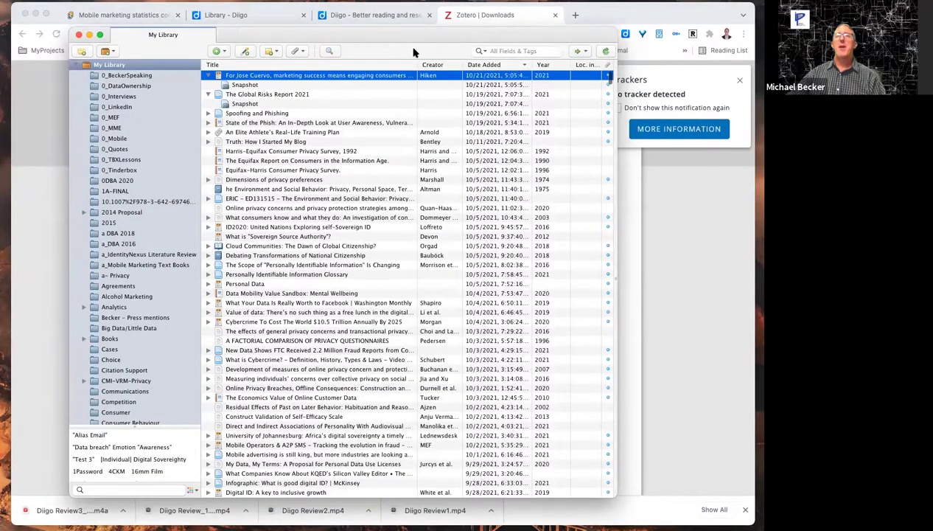
drag(411, 54, 761, 159)
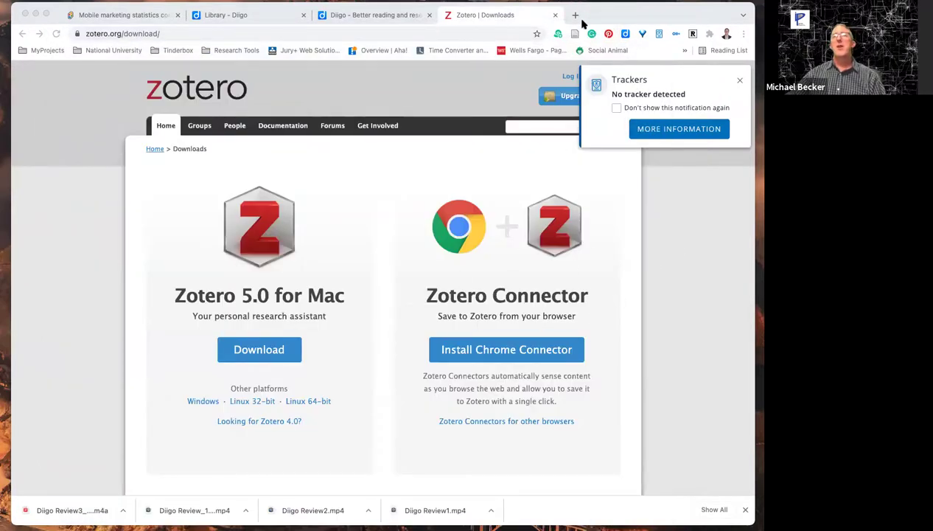
click(739, 83)
click(740, 82)
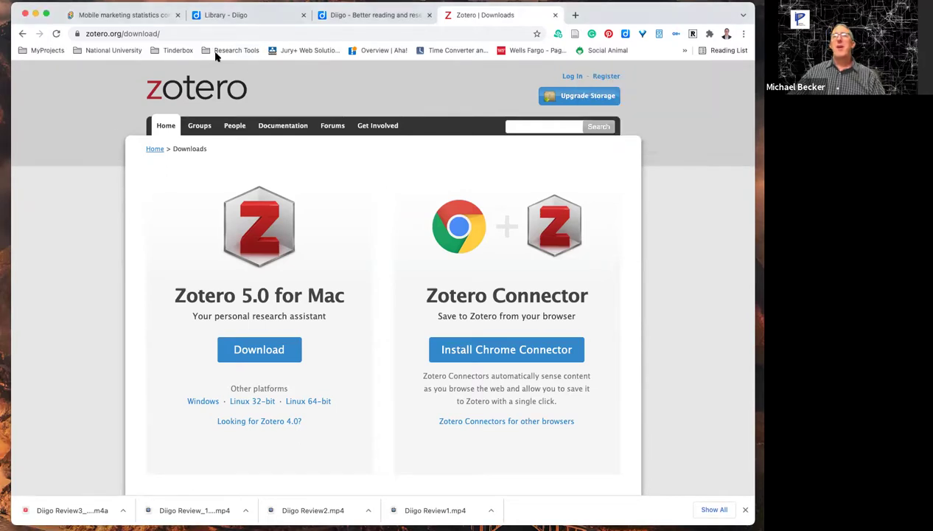
Switch to the Smart Insights mobile marketing statistics article and review its highlighted passages and charts, ending back at the title.
click(146, 21)
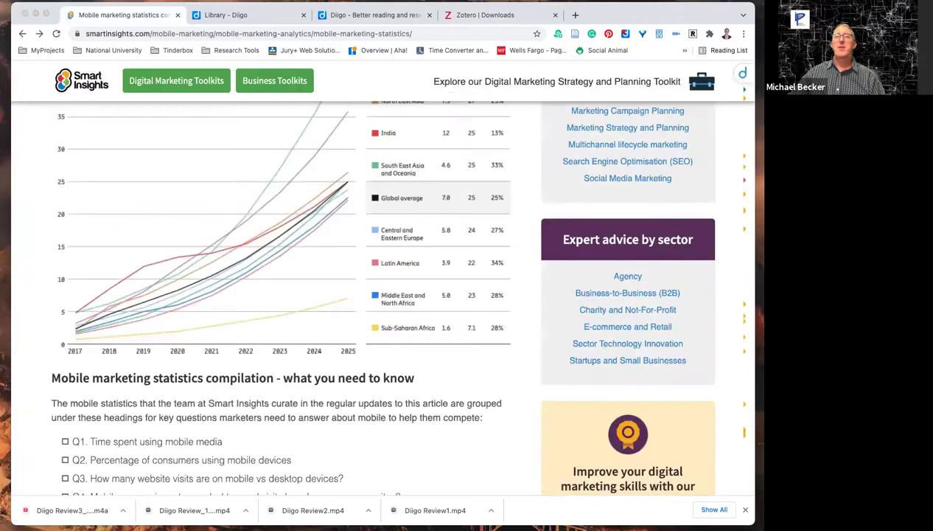
scroll(355, 265, up, 10)
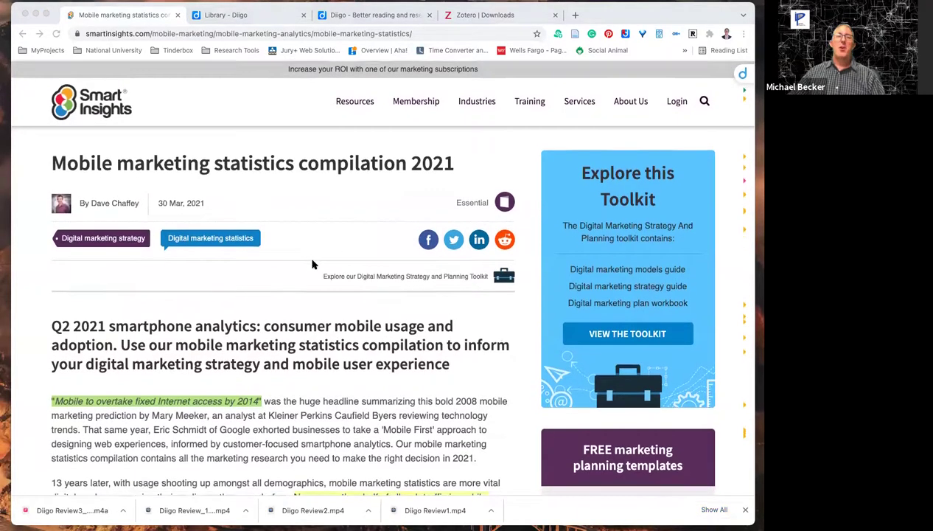
scroll(314, 264, down, 4)
scroll(314, 263, down, 5)
scroll(334, 267, up, 3)
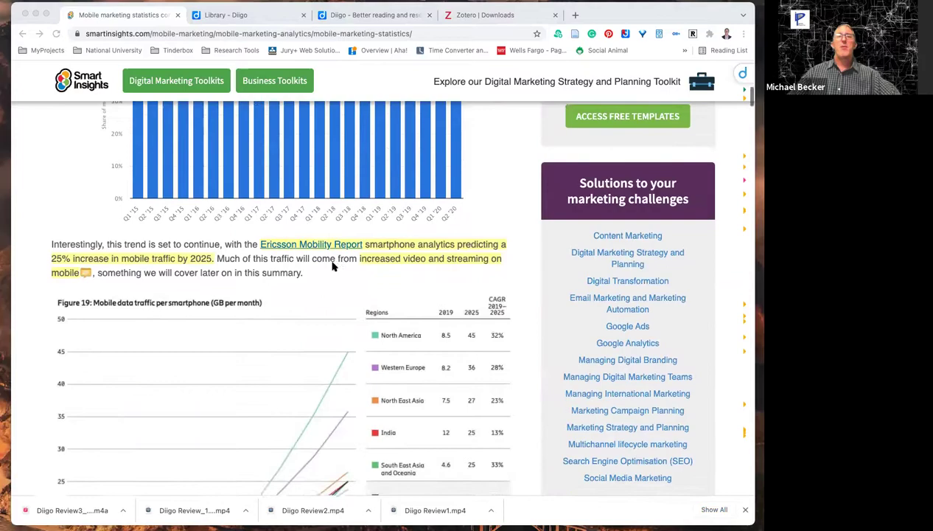
scroll(313, 241, up, 5)
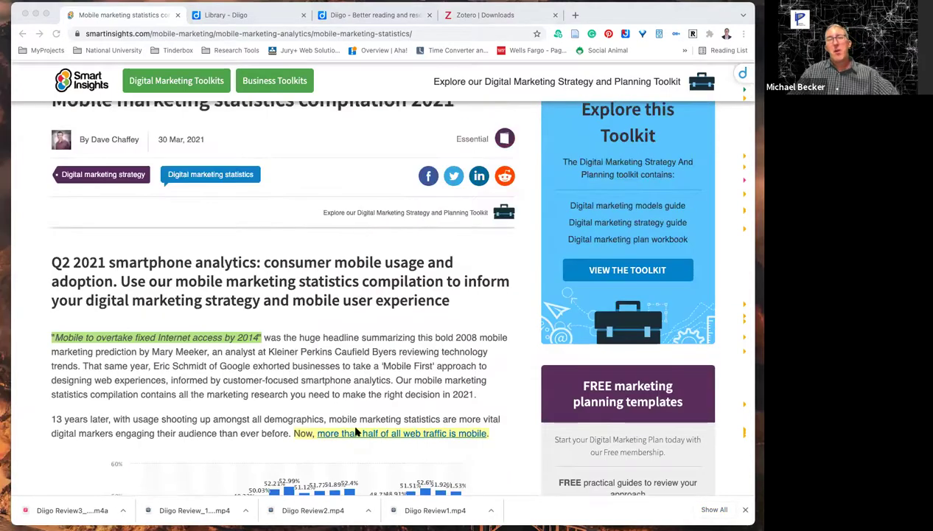
scroll(199, 363, down, 10)
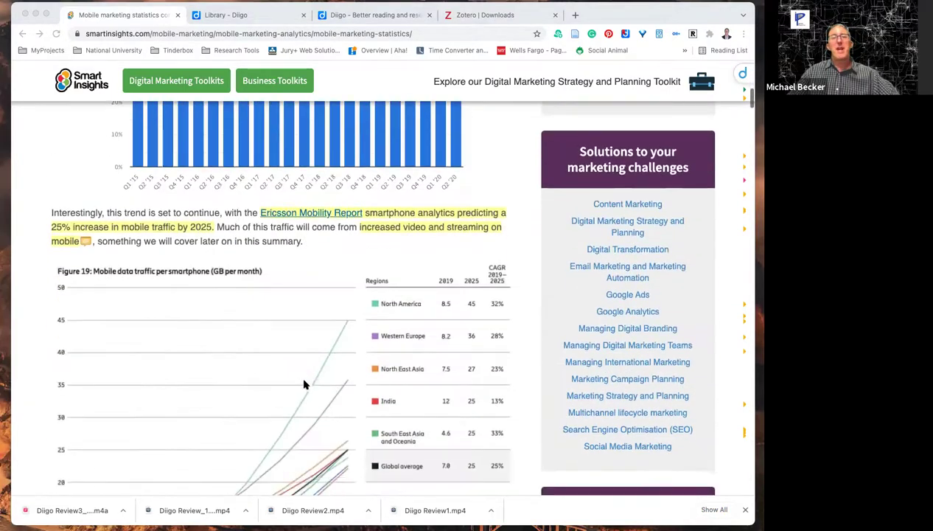
scroll(304, 384, down, 10)
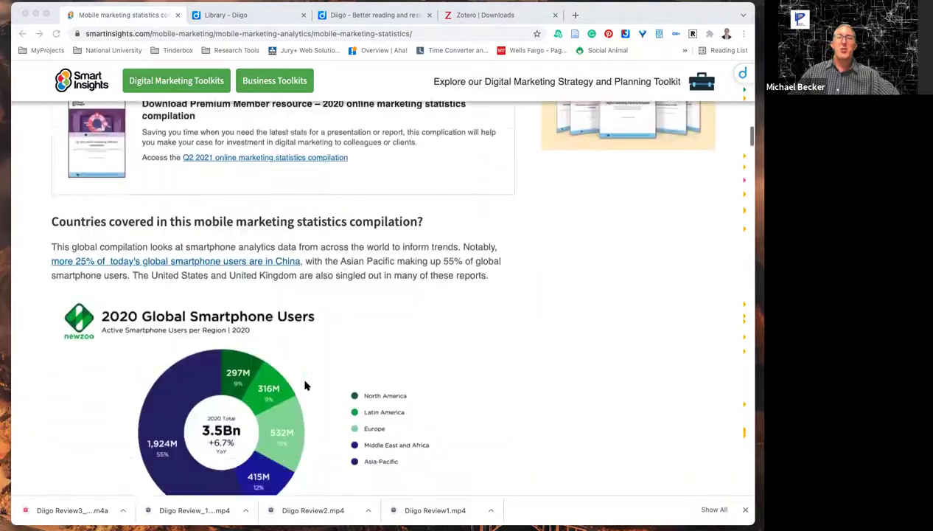
scroll(302, 383, down, 3)
scroll(304, 381, up, 8)
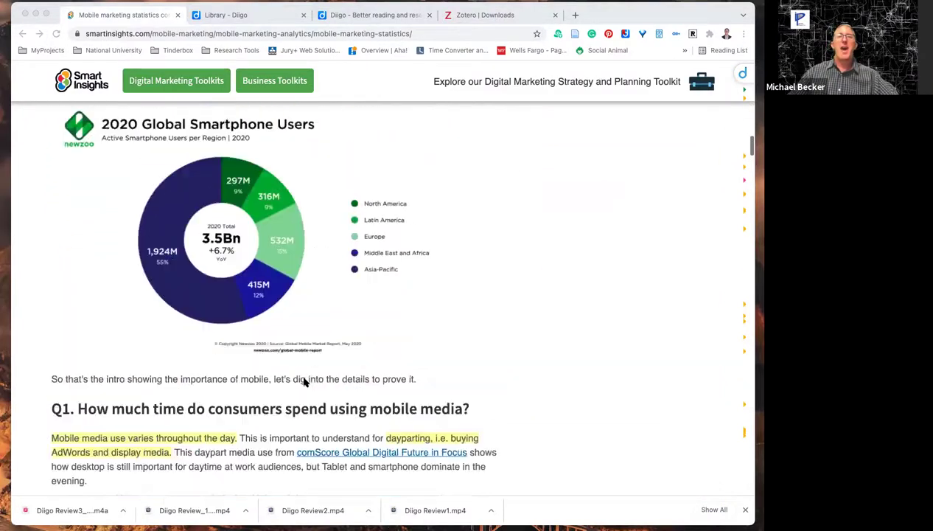
scroll(305, 382, up, 3)
scroll(304, 382, down, 12)
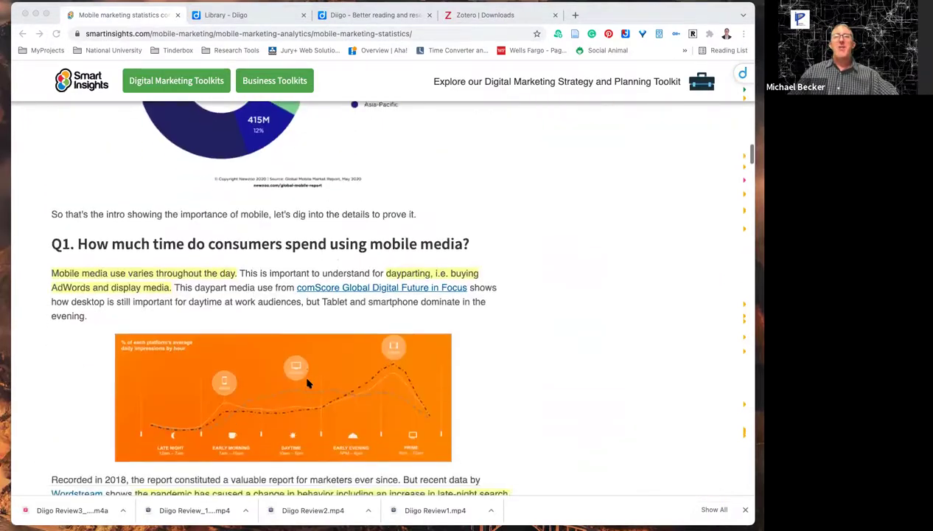
scroll(308, 383, down, 15)
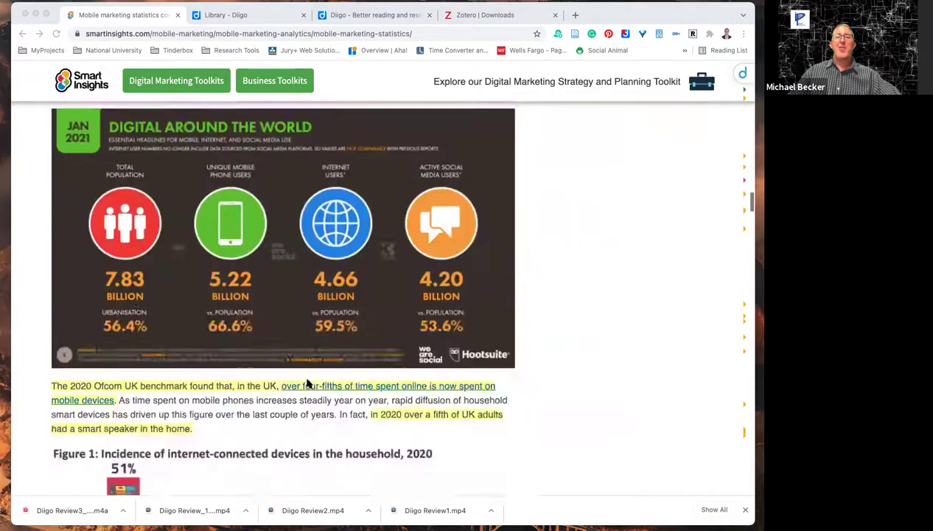
scroll(308, 383, up, 20)
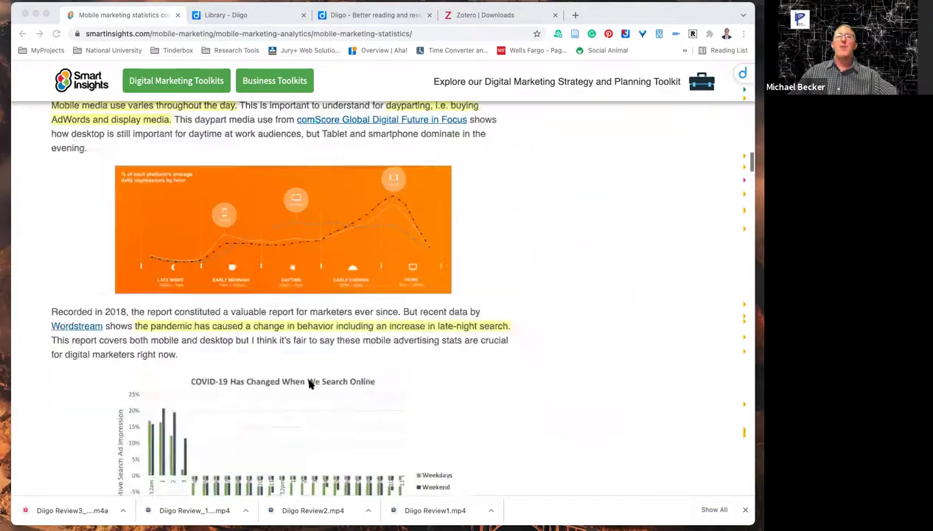
scroll(313, 384, up, 15)
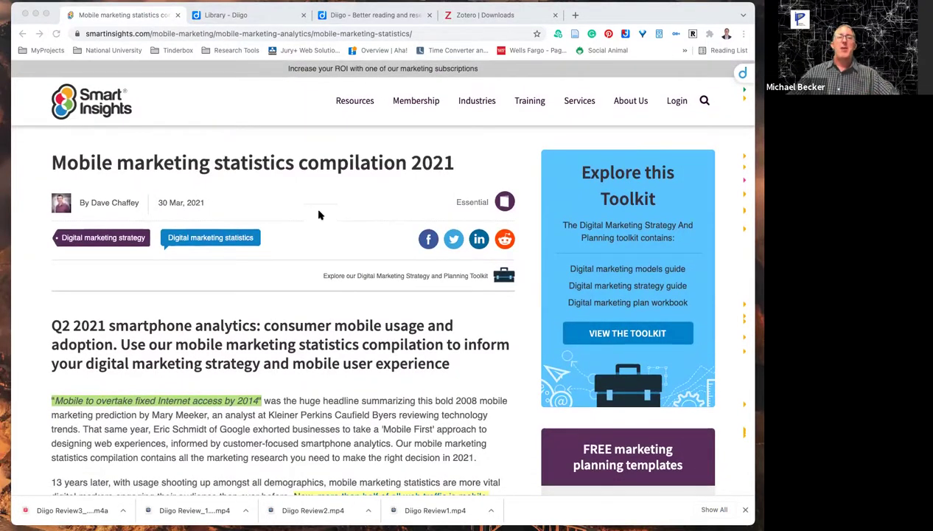
Save the article page with its snapshot to My Library using the Zotero Connector, without adding tags.
click(575, 35)
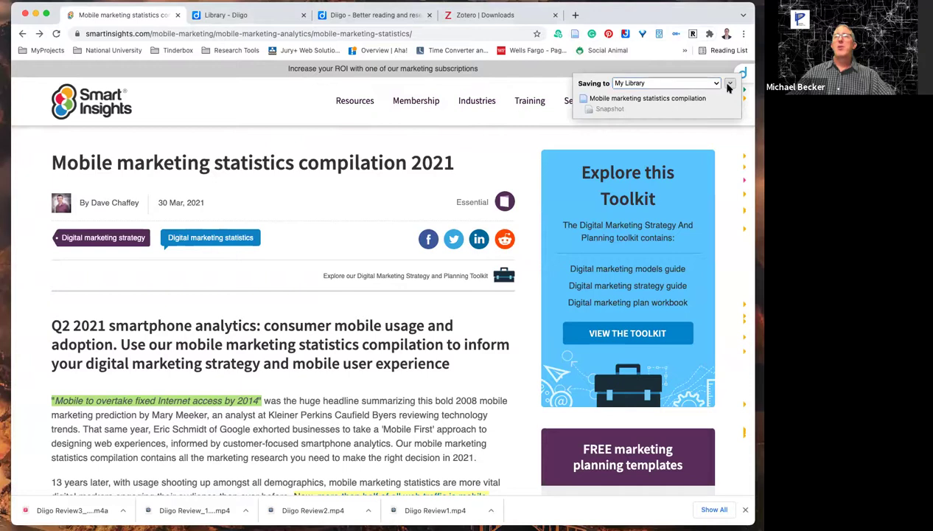
click(728, 83)
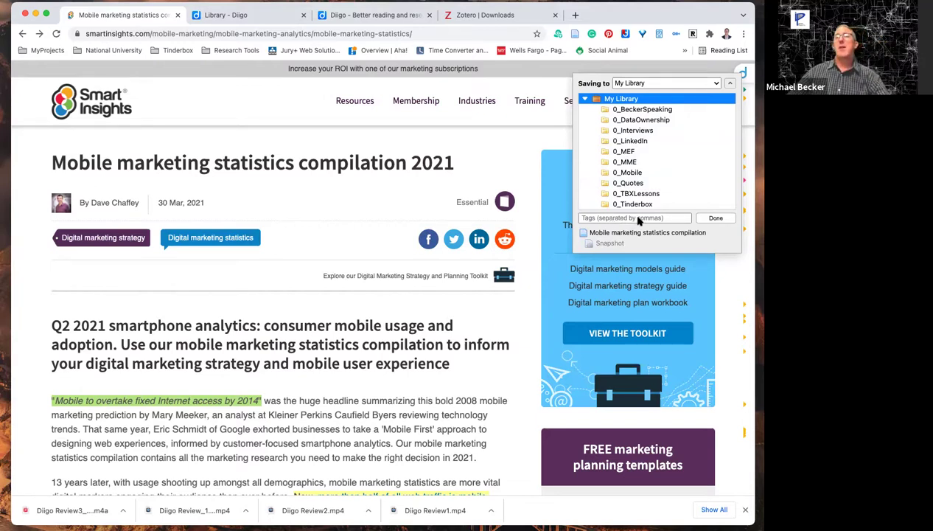
click(716, 218)
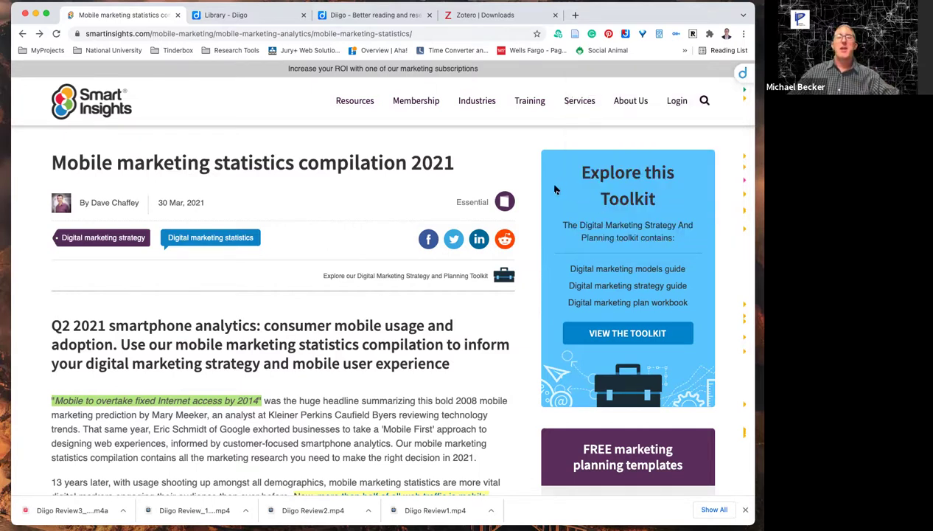
Bring the Zotero window back into view and open the saved "Mobile marketing statistics compilation" snapshot.
drag(763, 111, 417, 75)
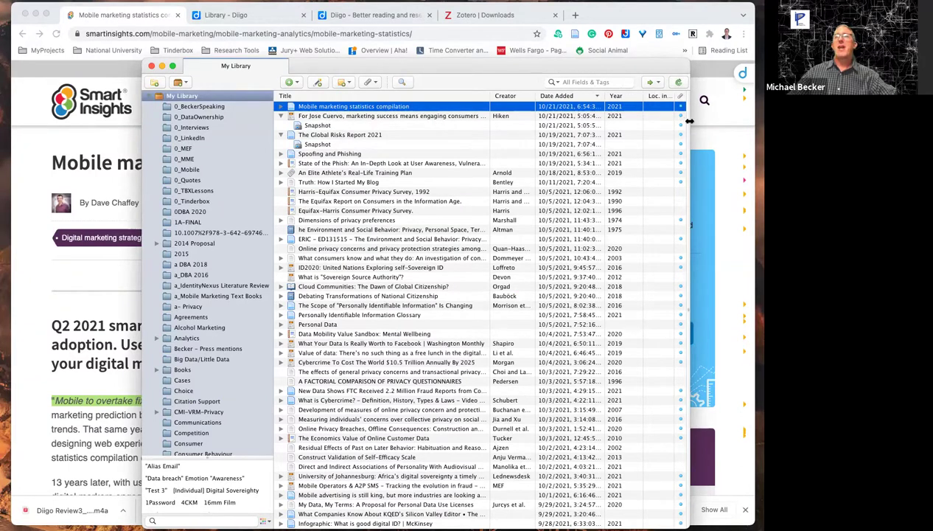
drag(540, 127, 546, 129)
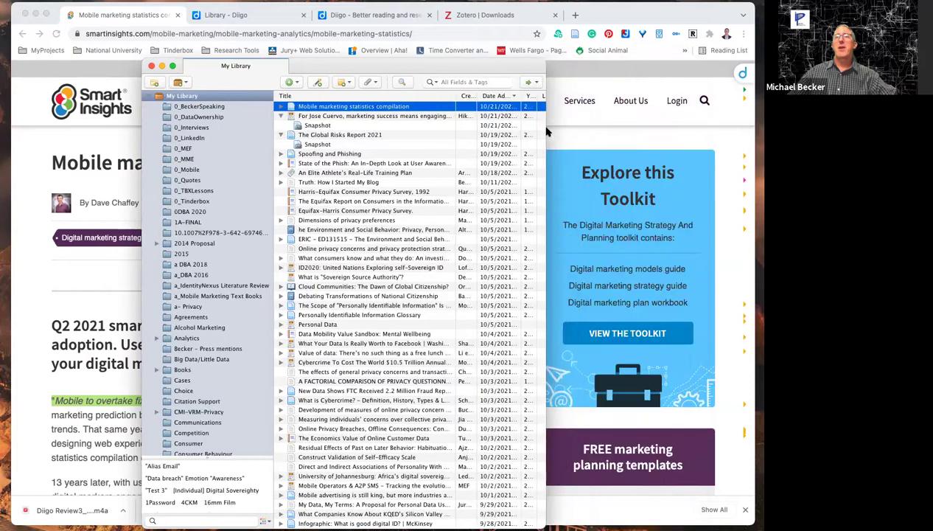
click(542, 134)
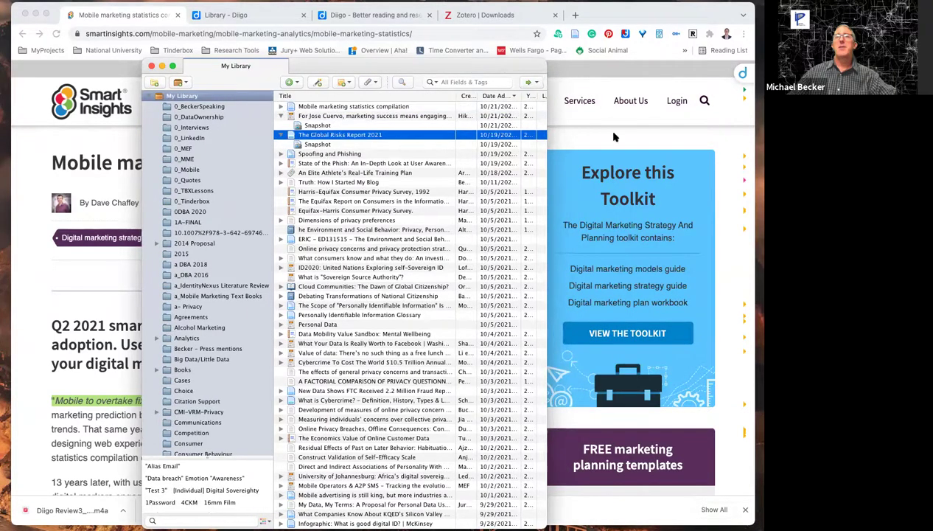
double_click(391, 107)
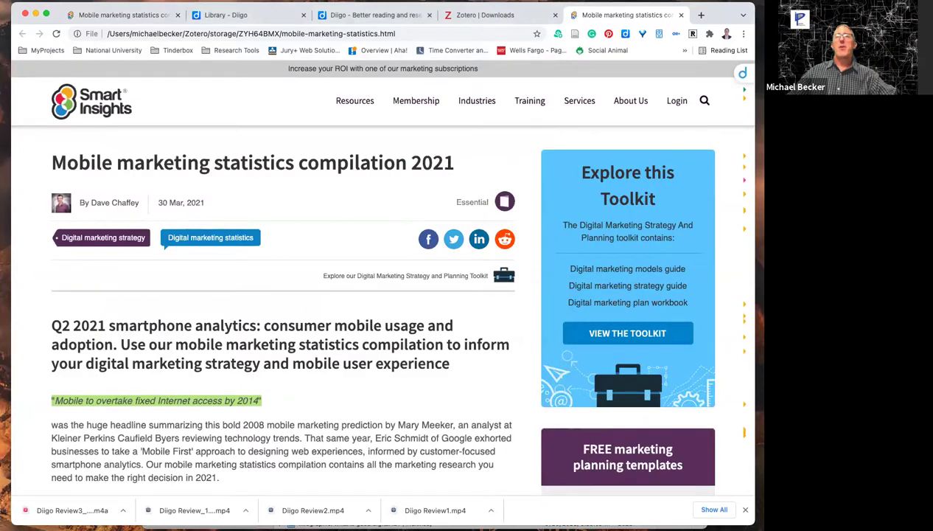
Return to Zotero, reveal the saved article's item details, and widen the window to fit them.
key(super+Tab)
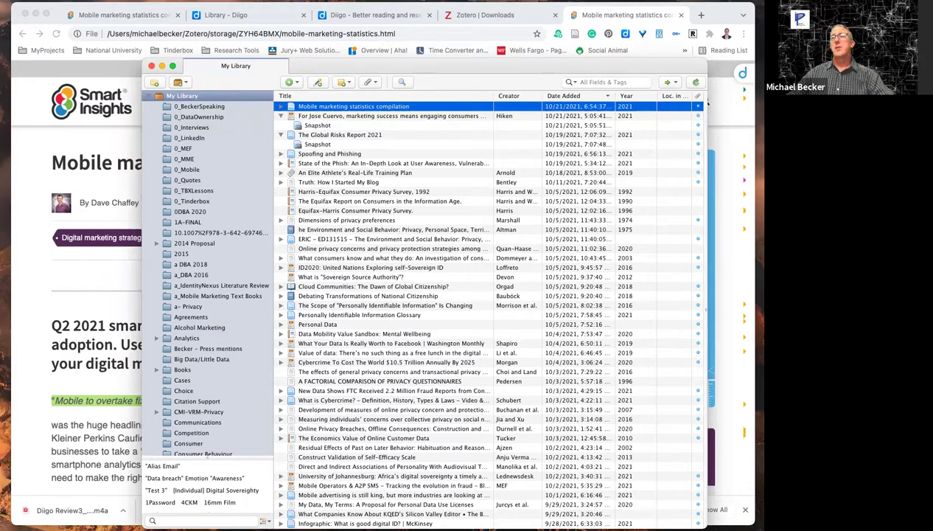
drag(705, 310, 600, 315)
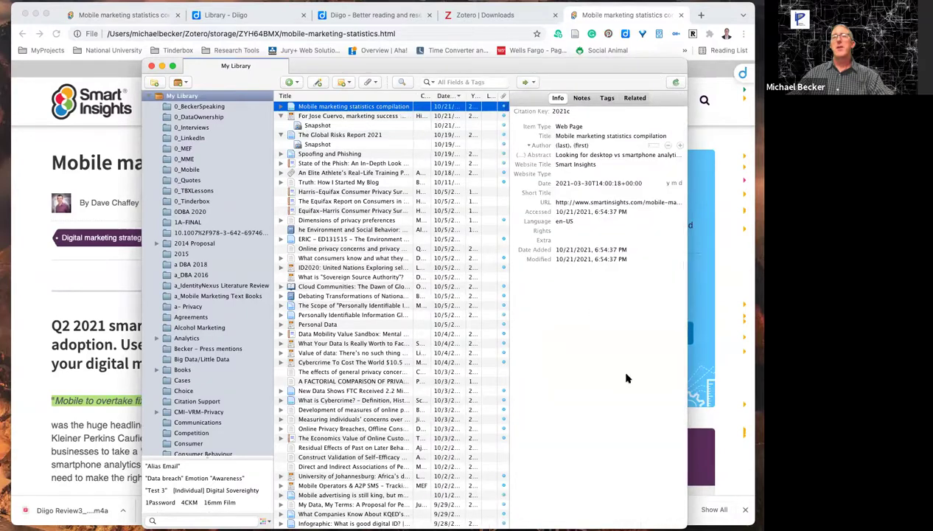
drag(683, 523, 729, 514)
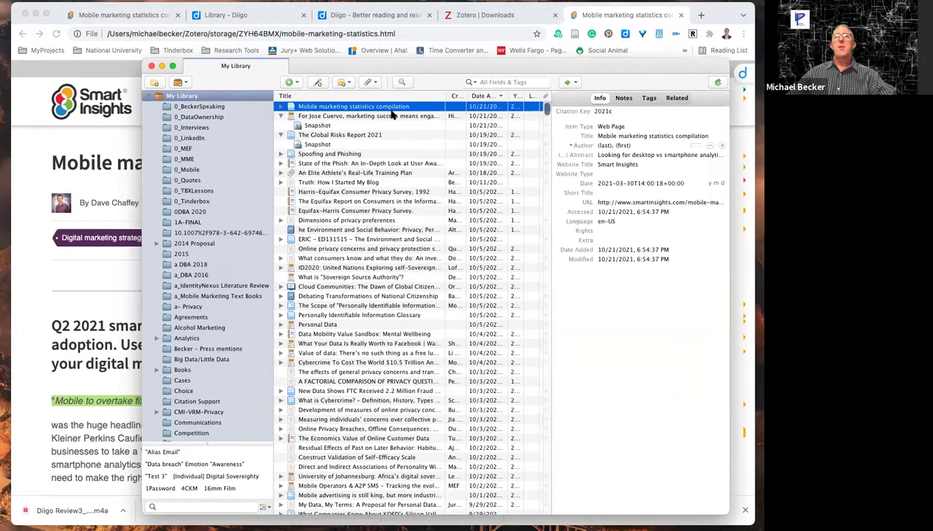
Change the saved article's item type to Blog Post.
click(616, 128)
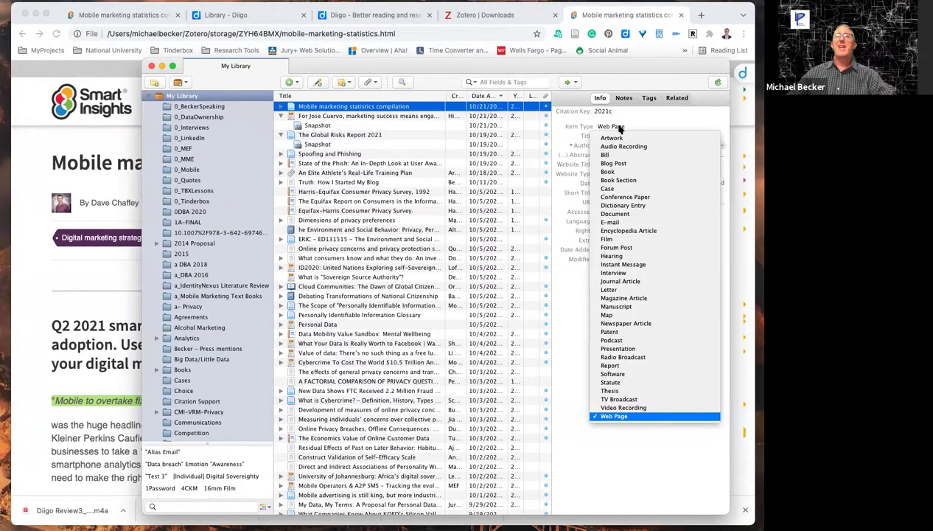
click(618, 164)
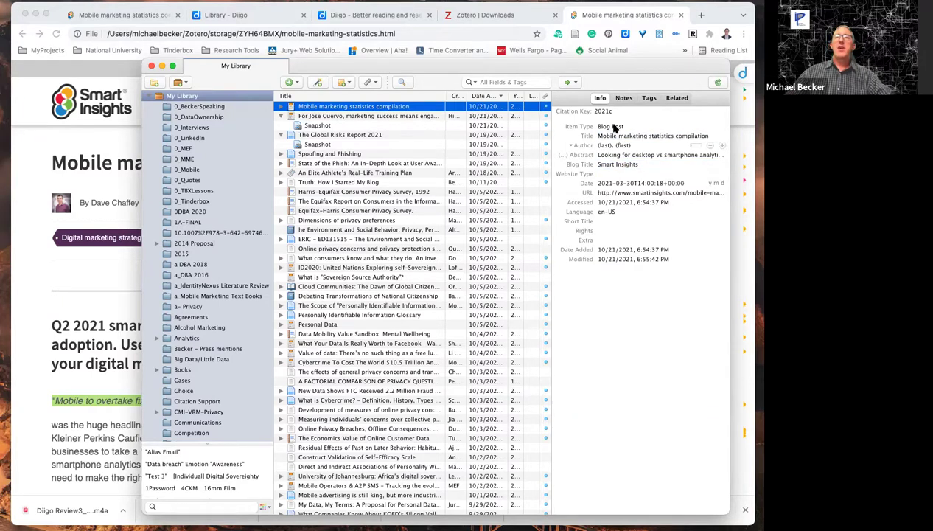
click(614, 126)
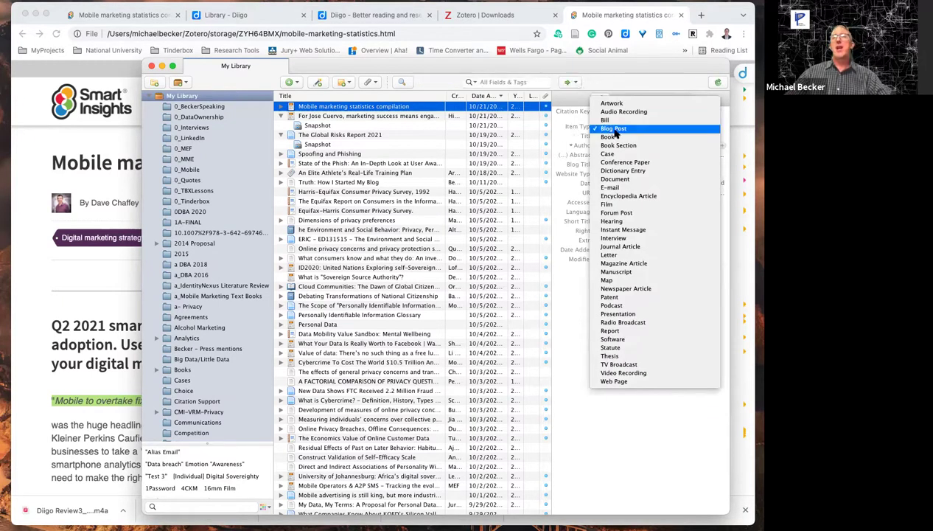
click(623, 131)
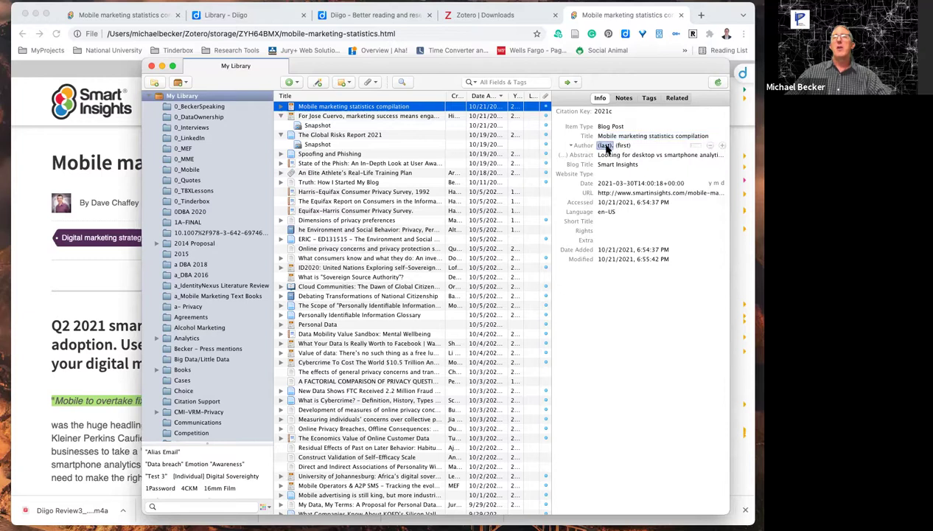
Fill in the last and first name of the saved article's author as credited on the web page.
click(605, 146)
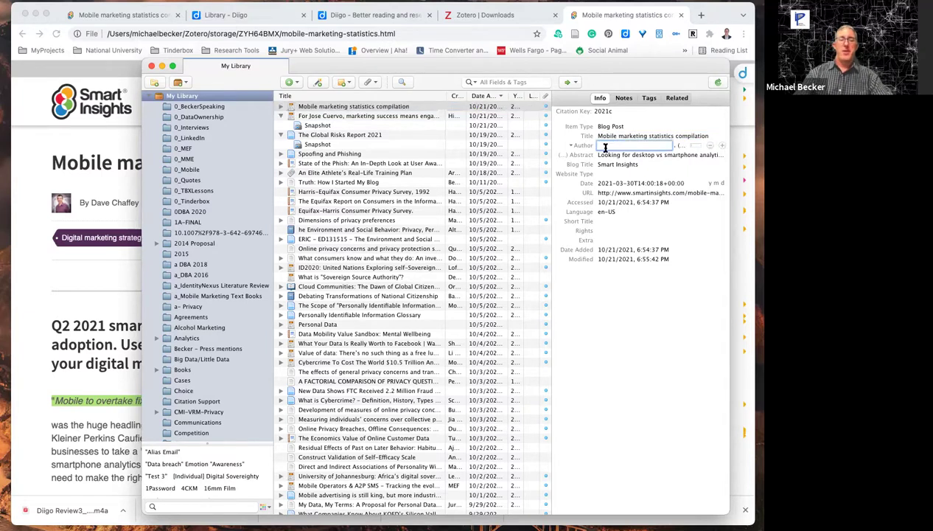
text(Chaffey)
key(Tab)
text(Dave)
key(Tab)
click(592, 145)
click(639, 146)
drag(610, 148, 638, 145)
click(601, 194)
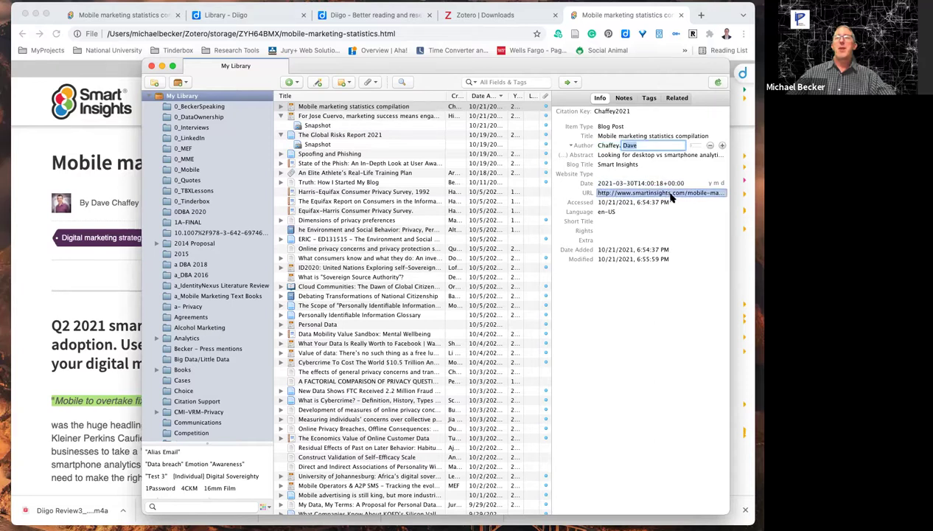
click(653, 274)
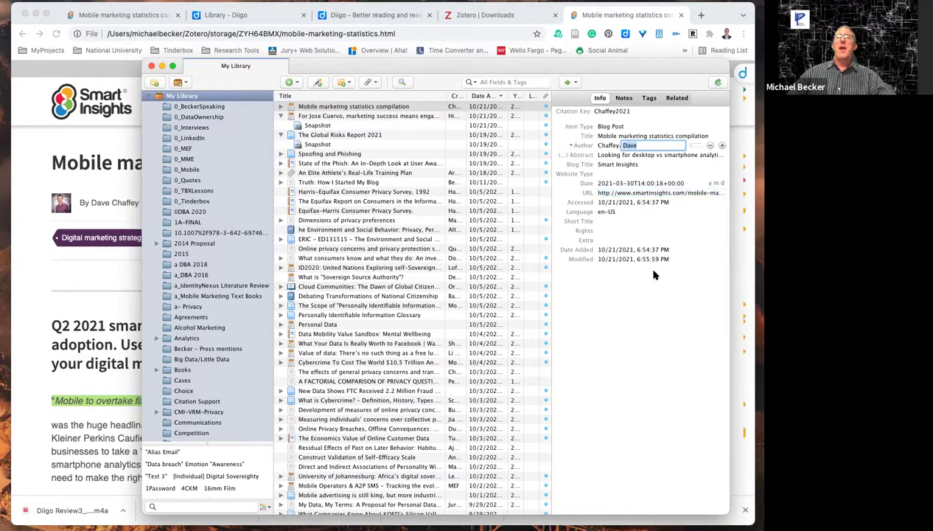
Highlight the saved article's citation key in its item details.
click(628, 112)
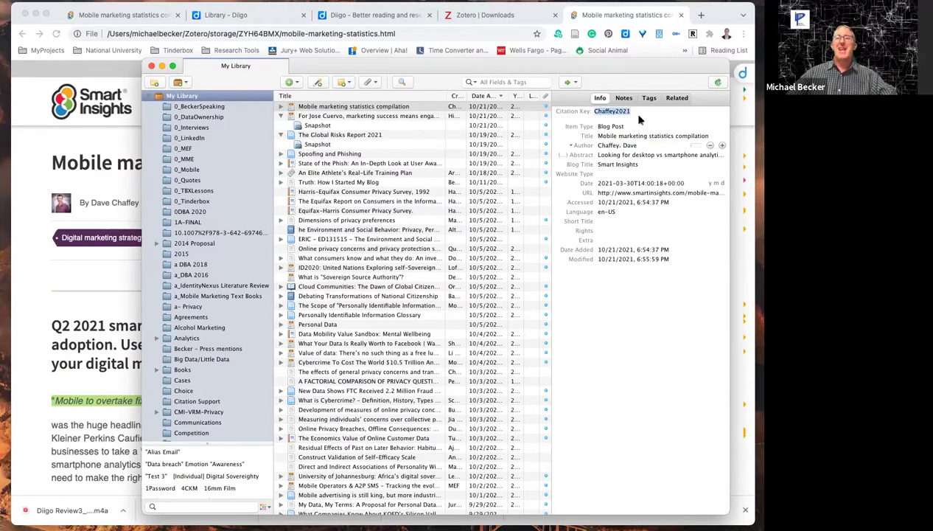
click(603, 111)
drag(635, 112, 588, 116)
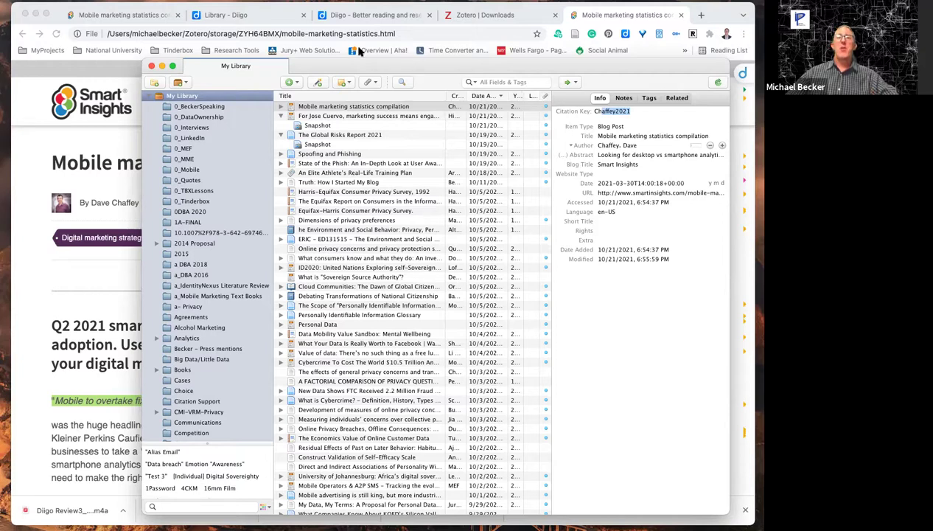
Shift the Zotero window aside and switch back to the saved article snapshot in Chrome.
drag(359, 67, 303, 50)
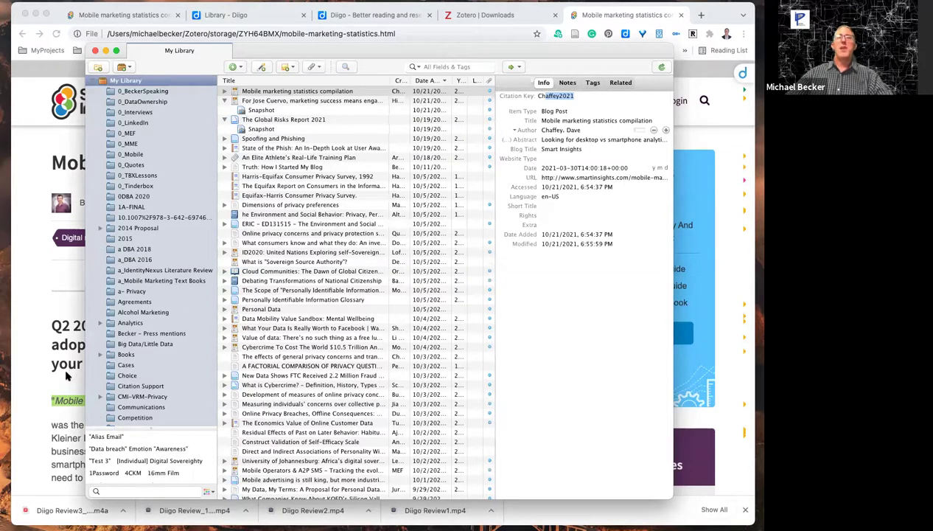
key(super+Tab)
scroll(190, 456, down, 1)
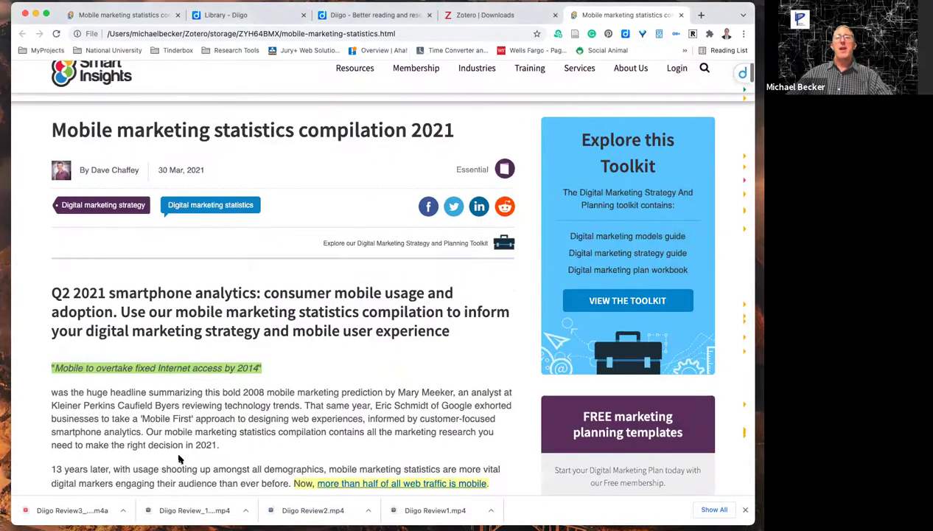
Select the words "more than half of all web traffic is mobile" in the article and switch to the blank Word document.
scroll(238, 420, down, 5)
drag(493, 271, 311, 272)
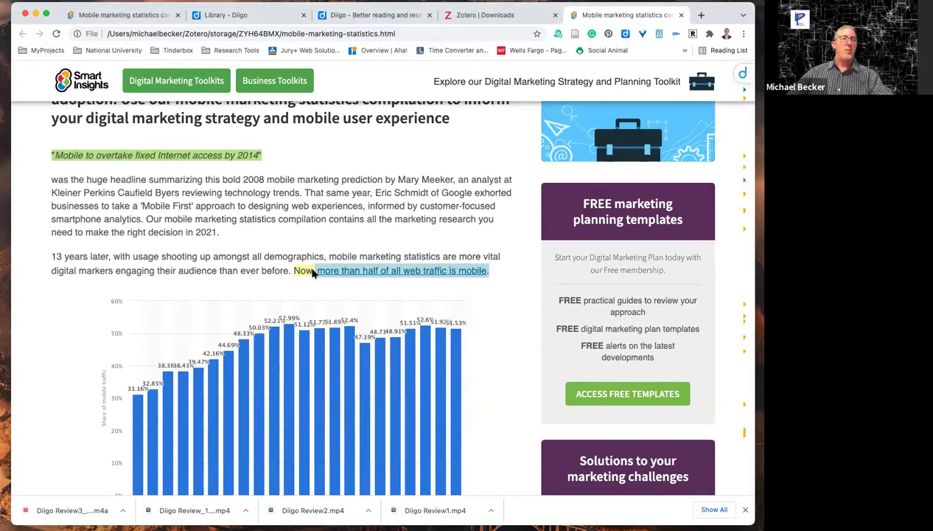
key(super+Tab)
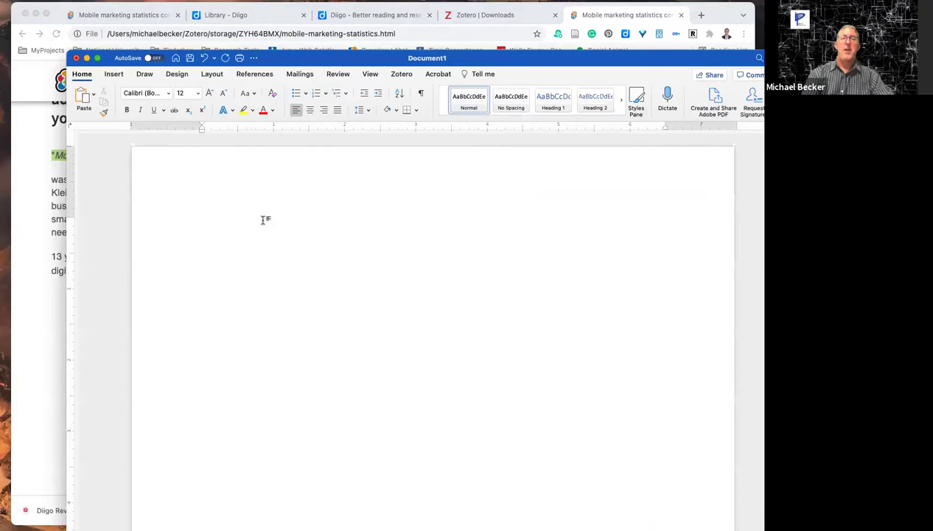
Write the sentence "Industry reports suggest that more than half of all web traffic comes from a mobile device." in the document.
text(Industry reports sug)
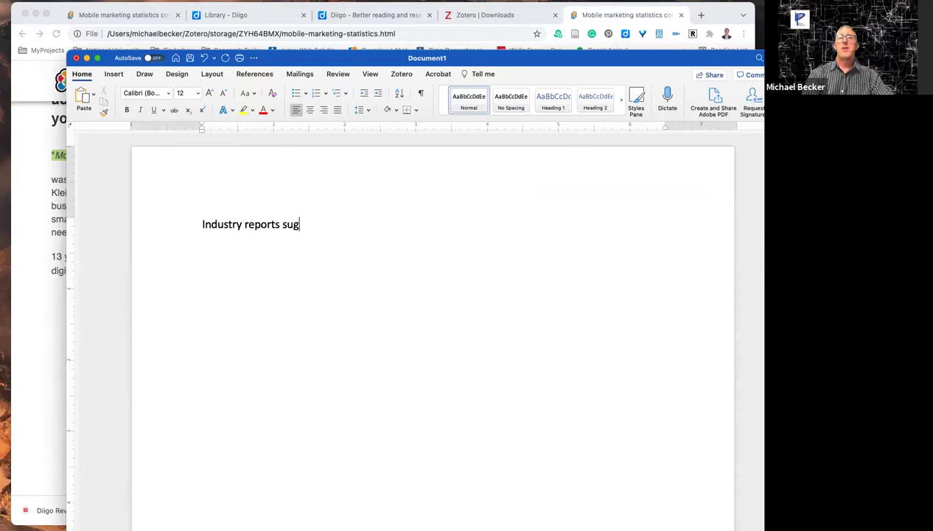
text(gest tha tm)
key(BackSpace)
key(BackSpace)
key(BackSpace)
text(t more tha)
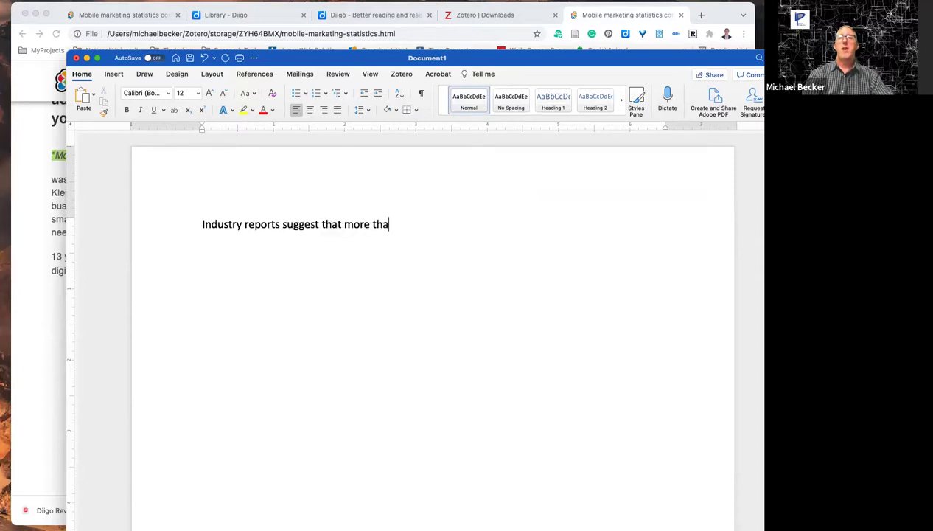
text(n half of)
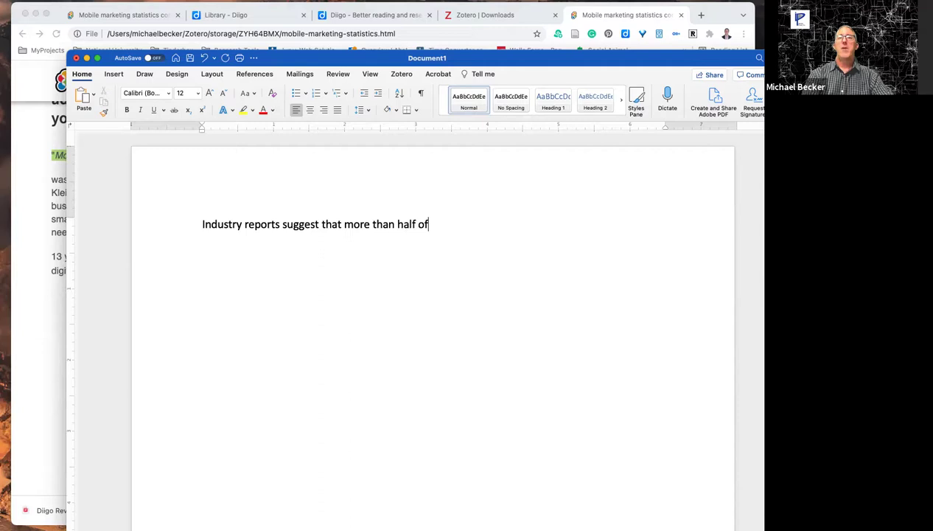
text( all web tra)
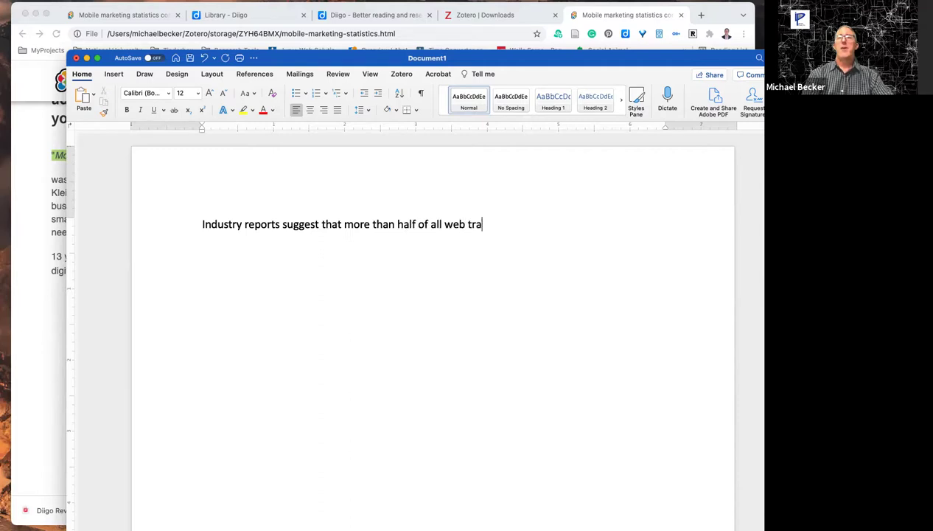
text(ffic comes f)
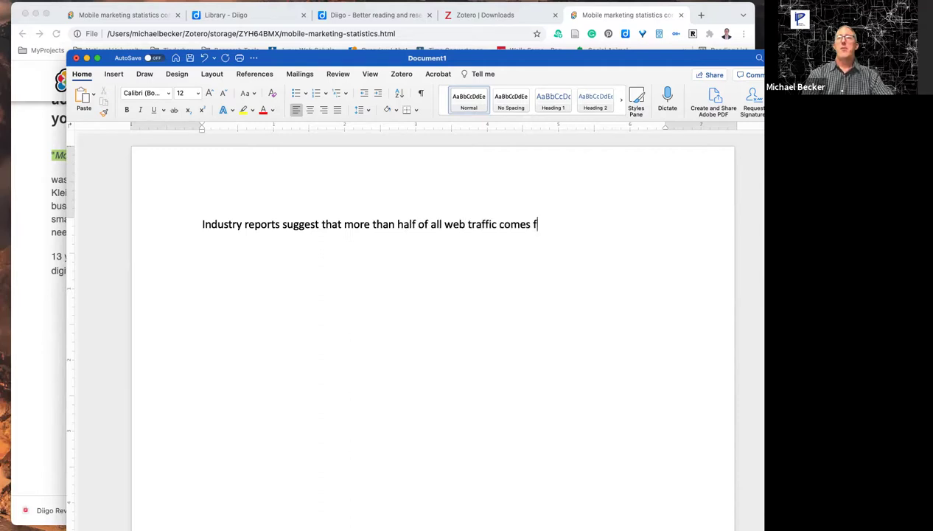
text(rom a mobile device.)
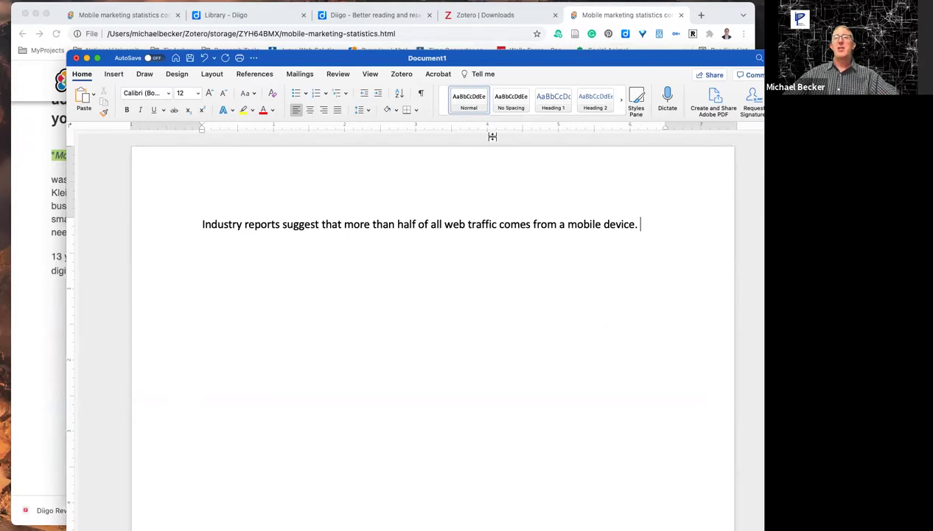
Switch to Zotero and copy an APA 7th edition citation of the "Mobile marketing statistics compilation" item to the clipboard.
drag(508, 62, 338, 64)
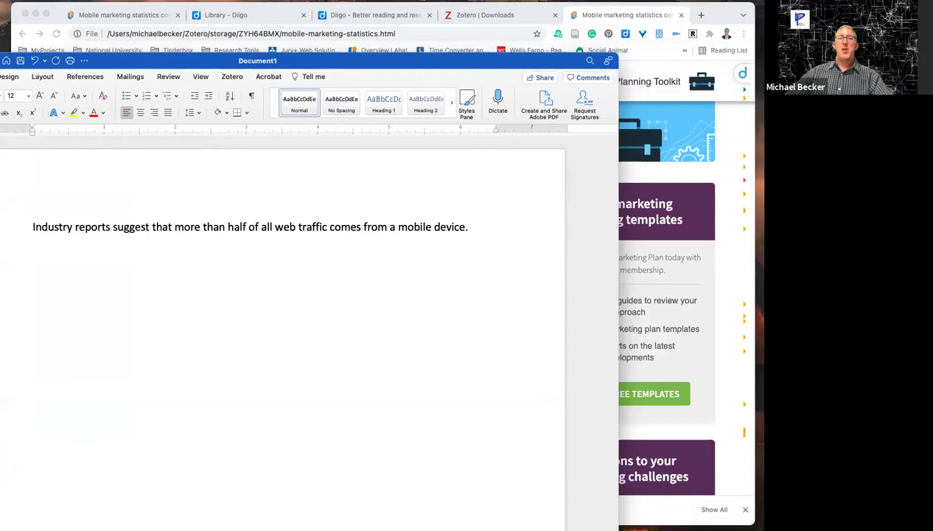
key(super+Tab)
right_click(326, 91)
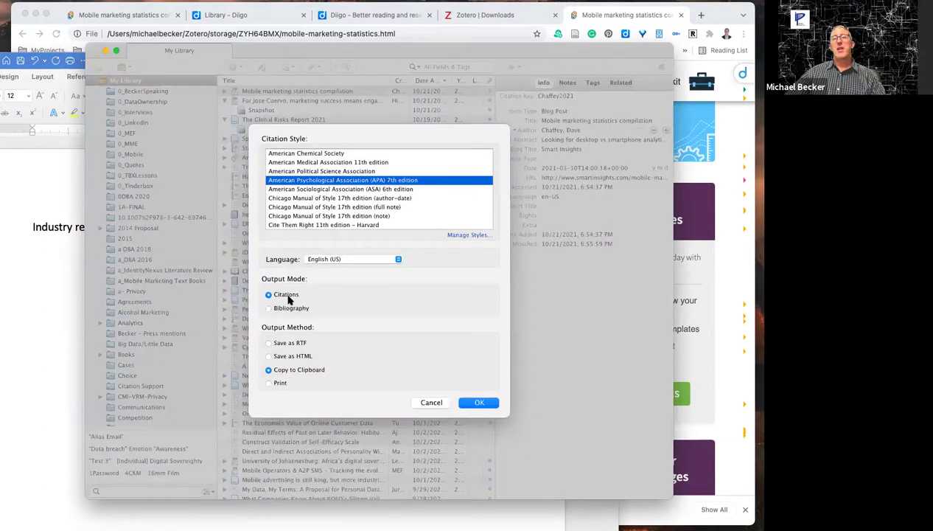
scroll(368, 214, down, 3)
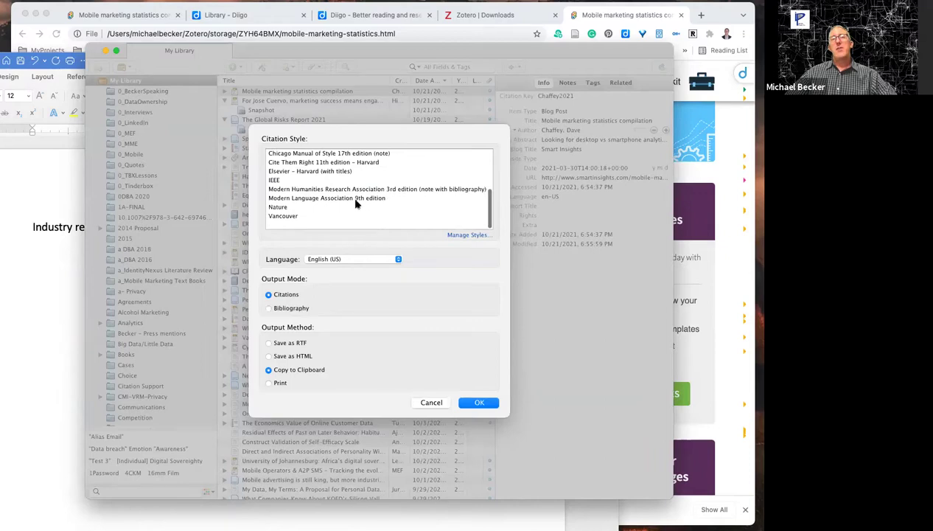
scroll(346, 193, up, 3)
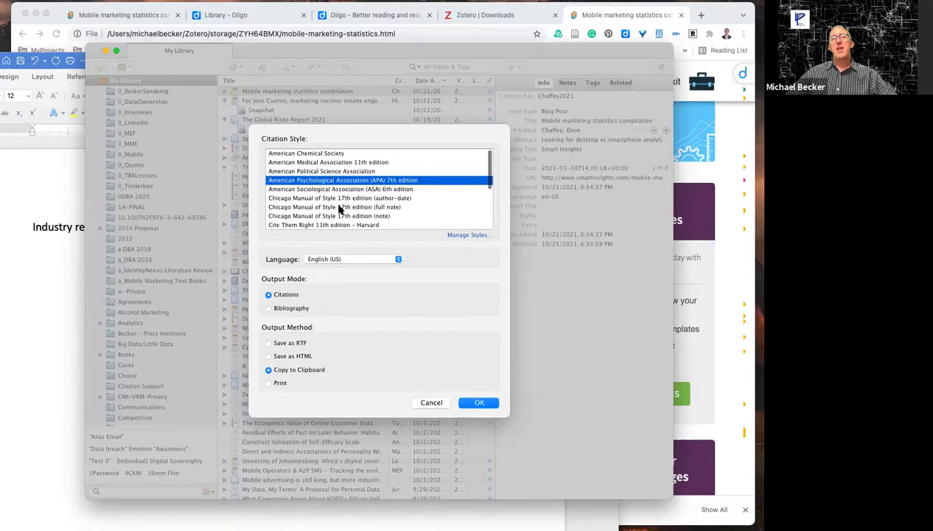
scroll(337, 209, down, 3)
scroll(372, 188, up, 3)
click(479, 401)
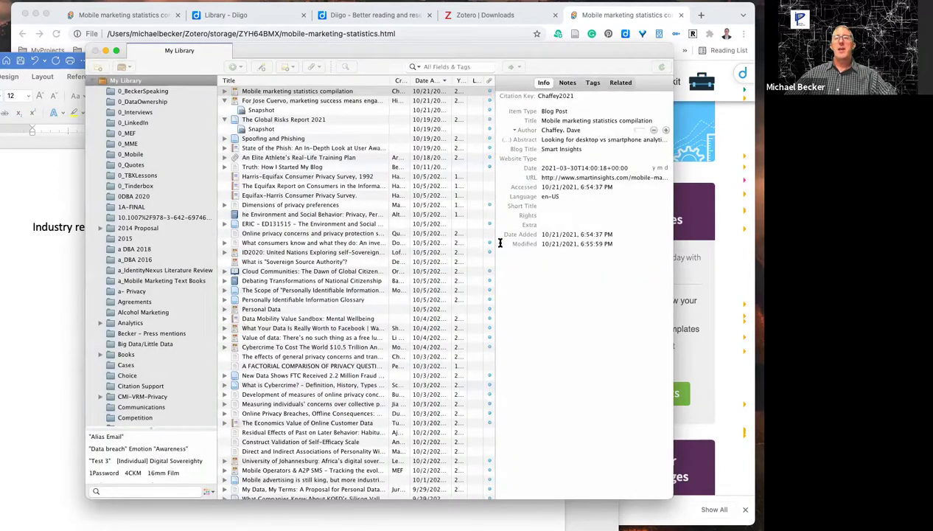
In Word, paste the copied in-text citation at the end of the sentence, before its closing period.
key(BackSpace)
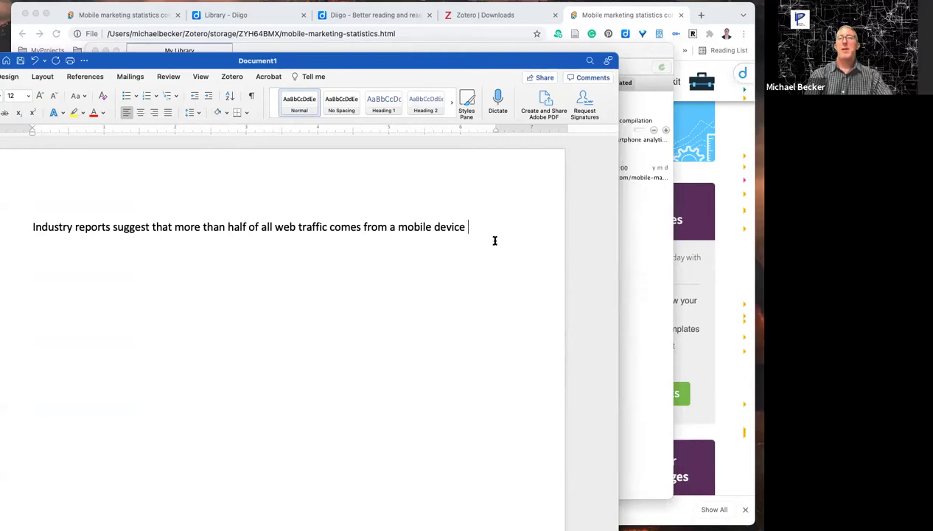
text((Chaffey, 2021))
key(BackSpace)
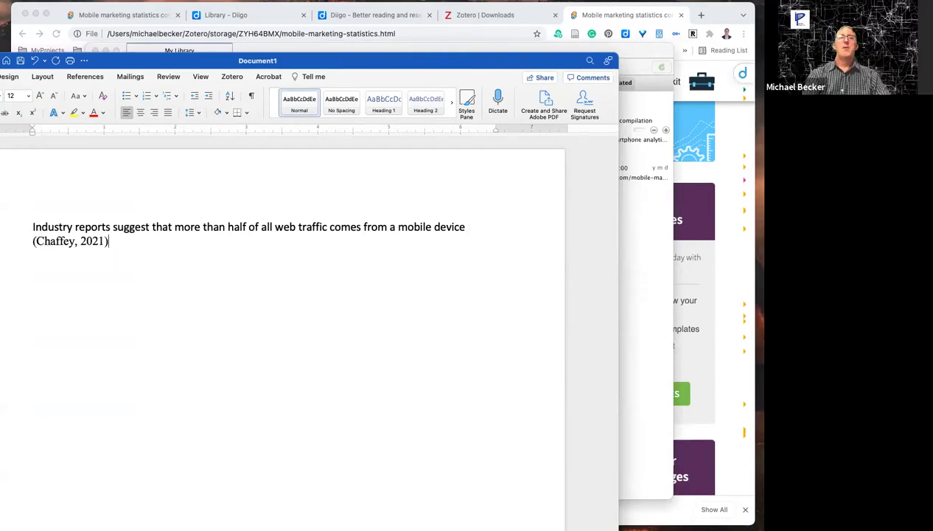
text(()
key(BackSpace)
key(BackSpace)
text(.)
Add the heading REFERENCES below the cited sentence, with an empty line above it and a new line after it.
key(Return)
key(Return)
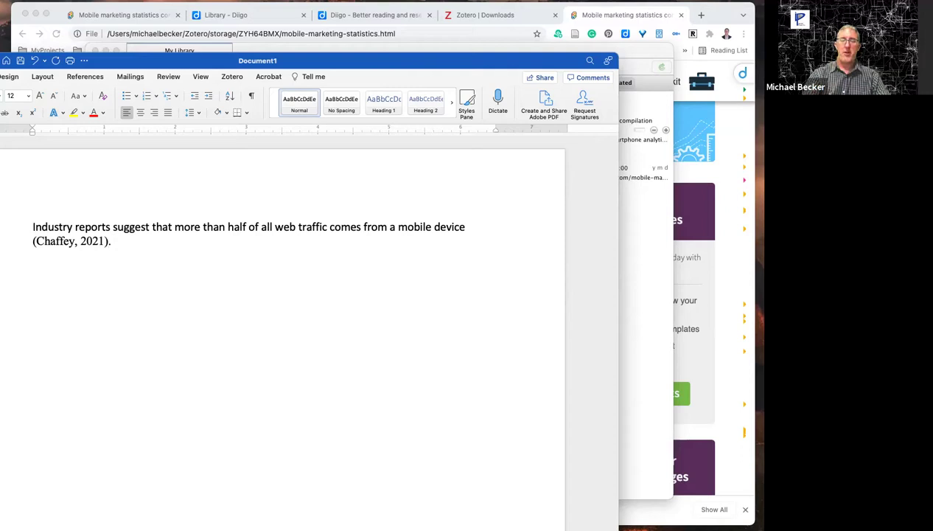
text(RREFER)
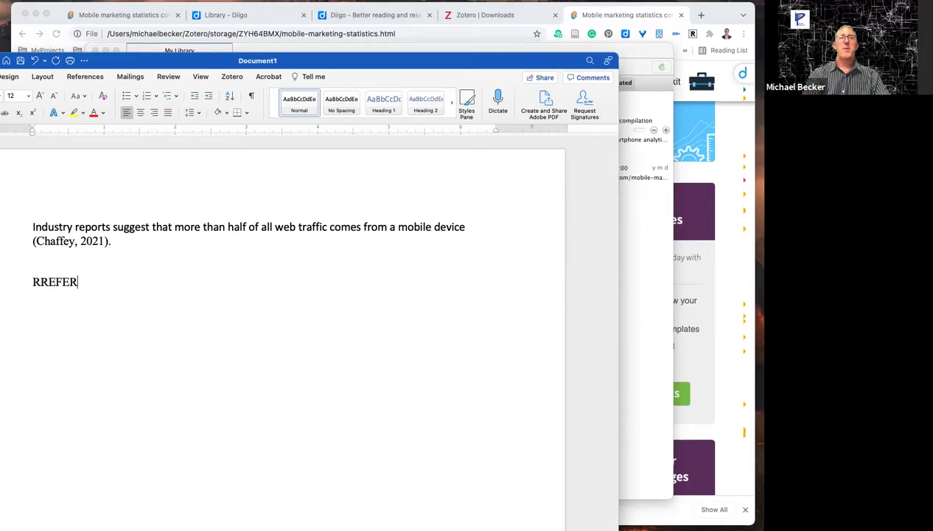
key(BackSpace)
key(BackSpace)
key(BackSpace)
key(BackSpace)
key(BackSpace)
text(EFERENC)
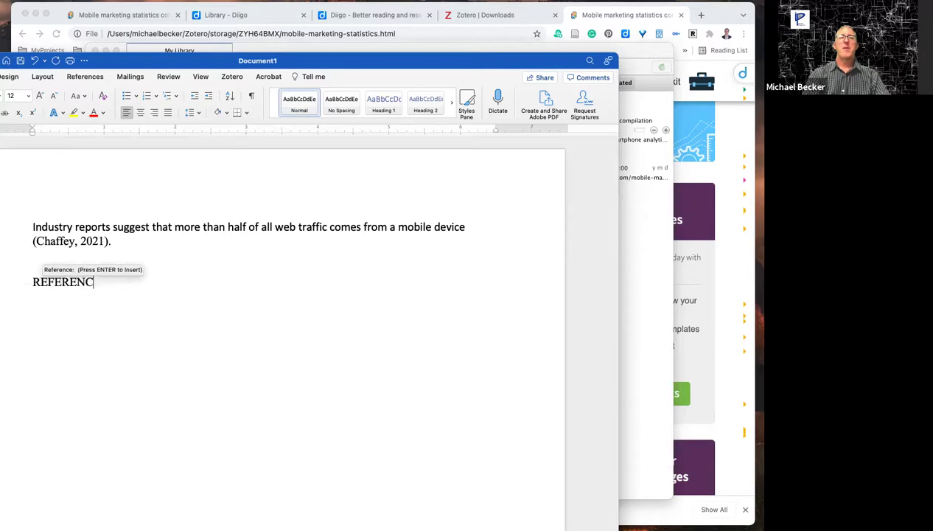
text(ES)
key(Return)
Switch to Zotero and copy the "Mobile marketing statistics compilation" item to the clipboard as an APA 7th edition bibliography entry.
key(super+Tab)
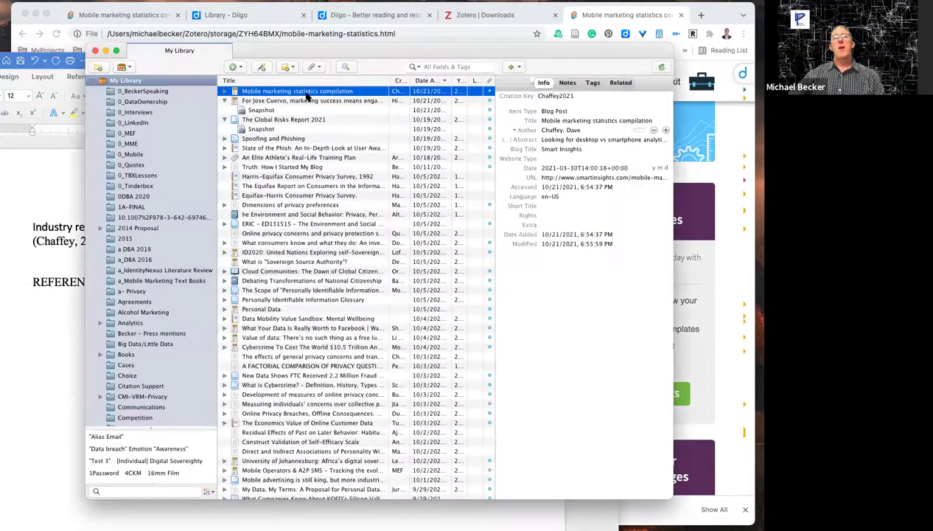
right_click(308, 98)
click(361, 214)
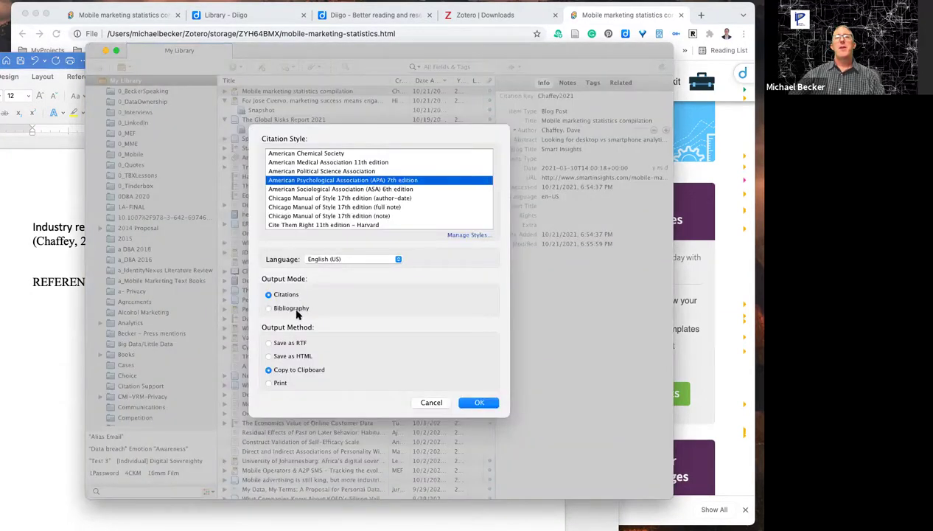
click(295, 310)
key(Return)
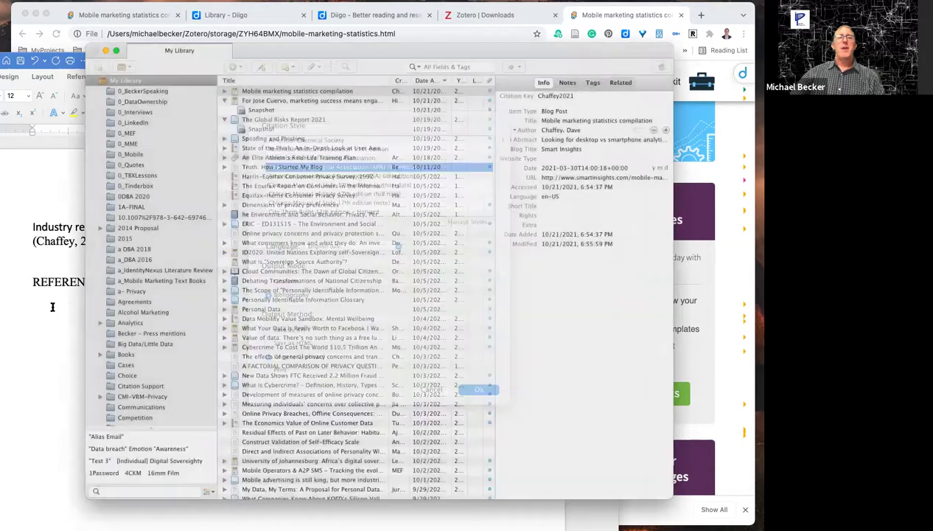
Paste the copied bibliography entry into the Word document under the REFERENCES heading.
click(72, 306)
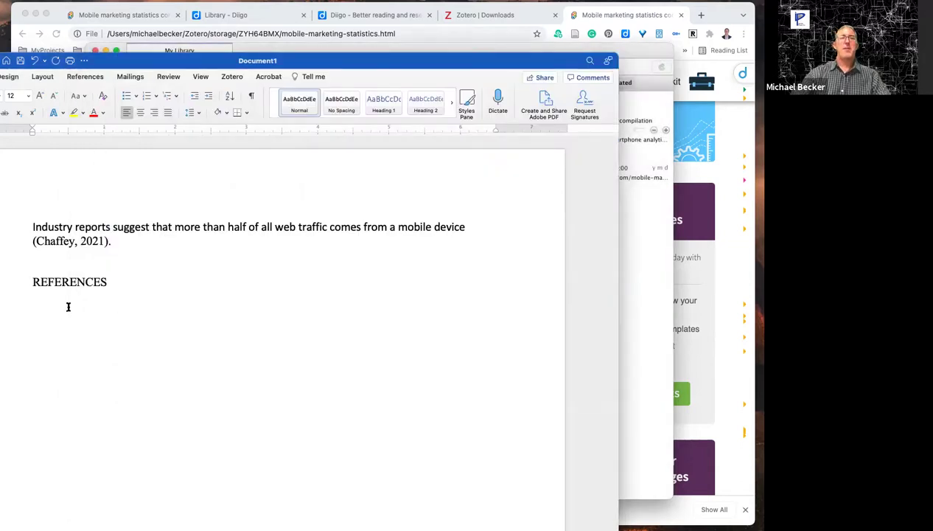
text(Chaffey, D. (2021, March 30). Mobile marketing statistics compilation. Smart Insights. http://www.smartinsights.com/mobile-marketing/mobile-marketing-analytics/mobile-marketing-statistics/)
drag(65, 309, 163, 381)
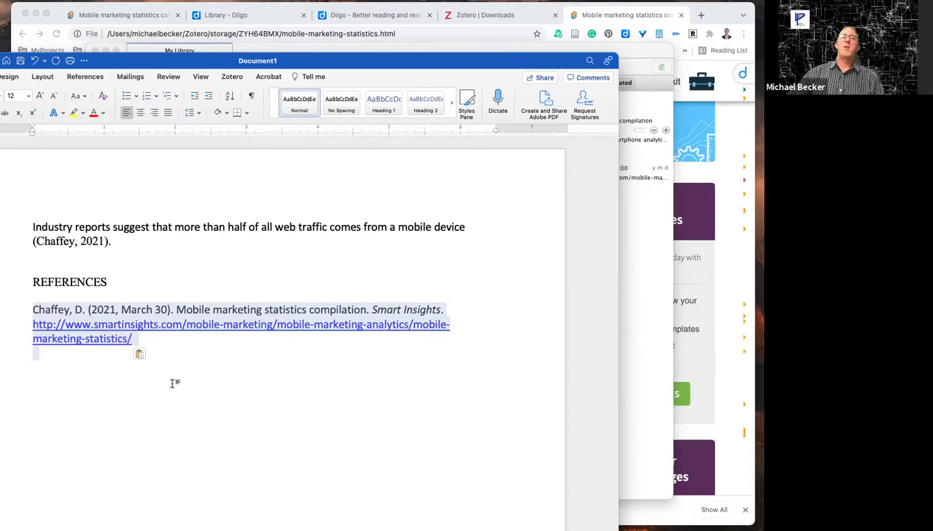
click(171, 380)
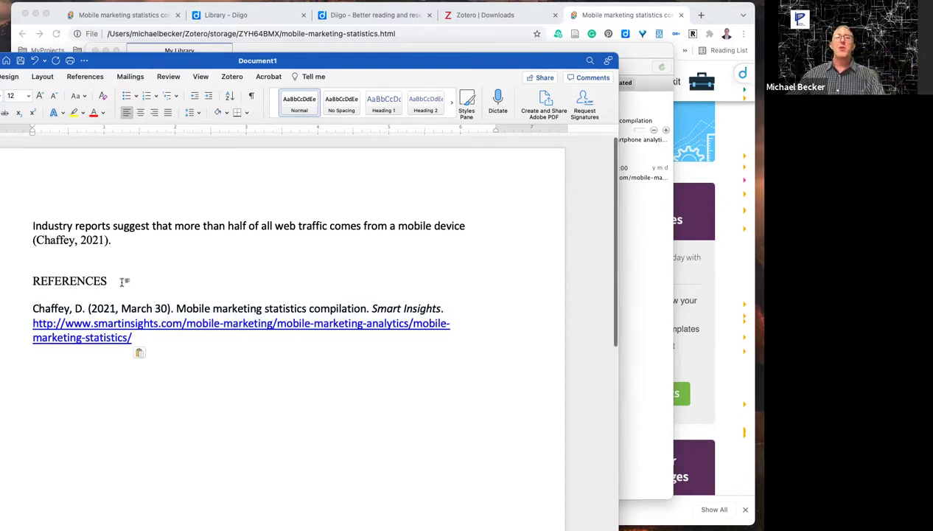
Shift the Word window aside and bring the Zotero library to the front.
drag(146, 60, 266, 23)
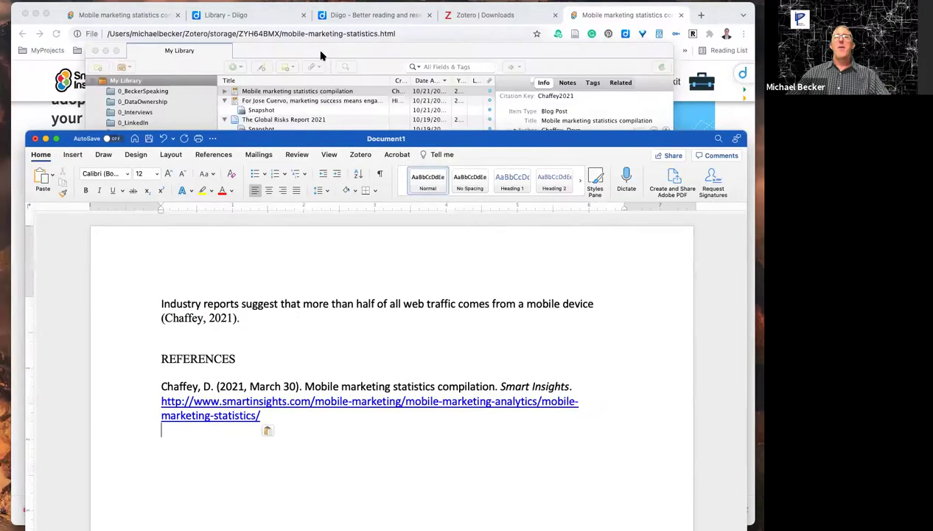
click(321, 56)
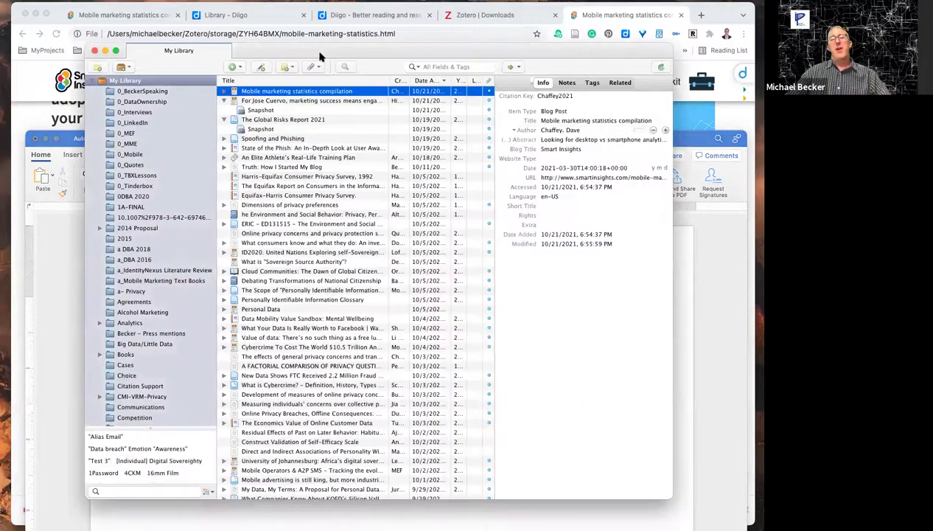